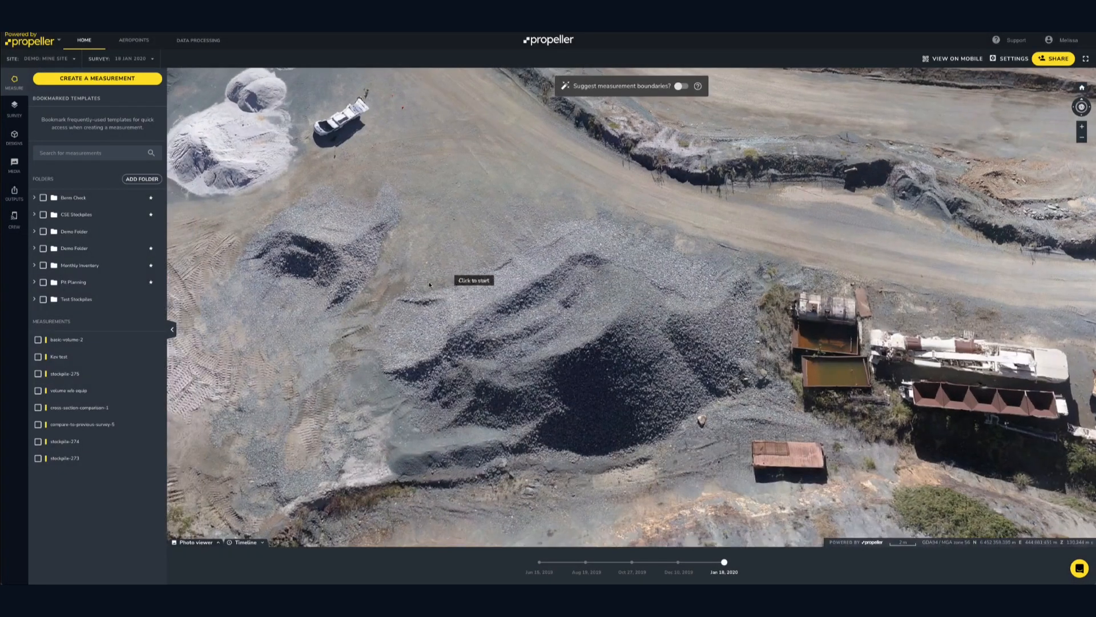
- Outline the base of the large dark gravel stockpile with a closed boundary polygon
left_click(425, 283)
left_click(496, 260)
left_click(571, 218)
left_click(652, 227)
left_click(751, 266)
left_click(766, 290)
left_click(761, 381)
left_click(650, 450)
left_click(465, 471)
left_click(415, 419)
left_click(369, 364)
left_click(375, 322)
left_click(426, 283)
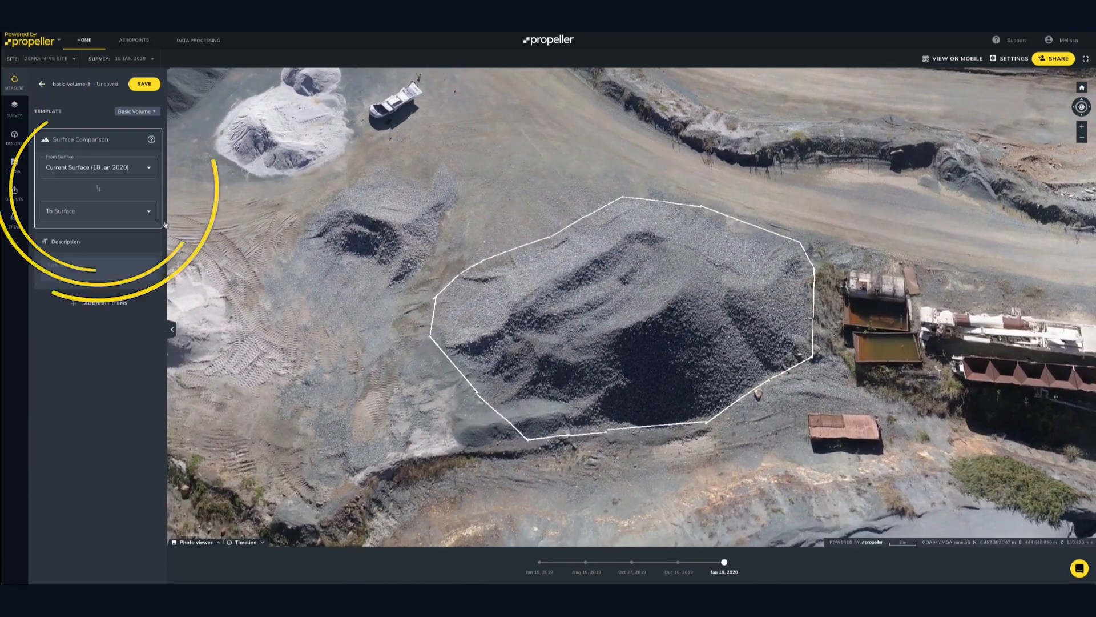
- Set the comparison's To Surface to Smart Volume Surface and add a pair of colour stops to the heatmap
left_click(84, 211)
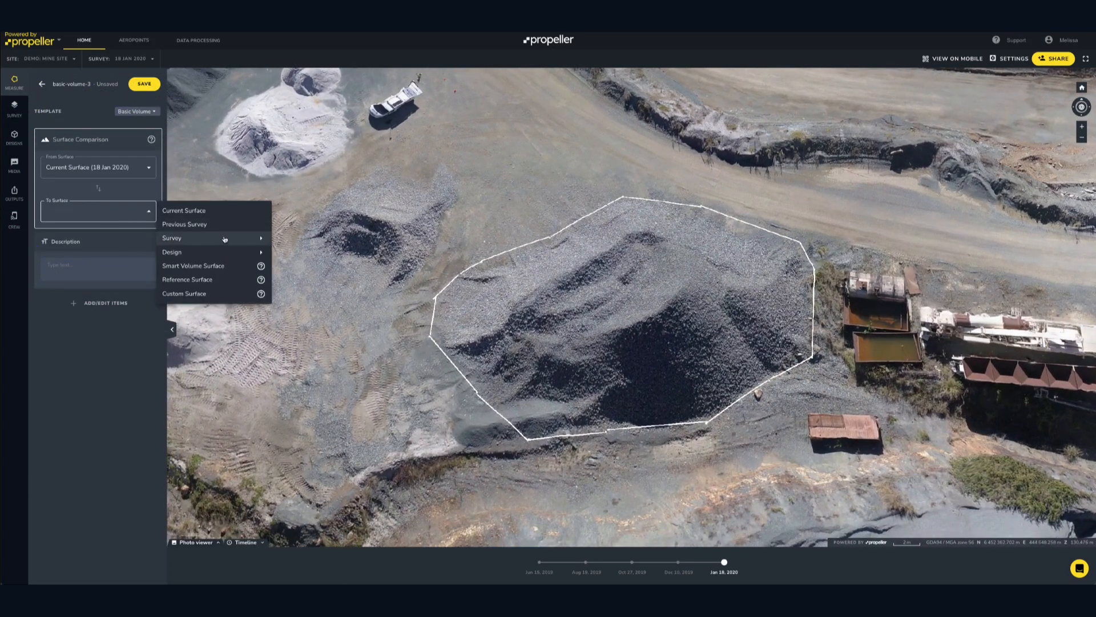
left_click(223, 272)
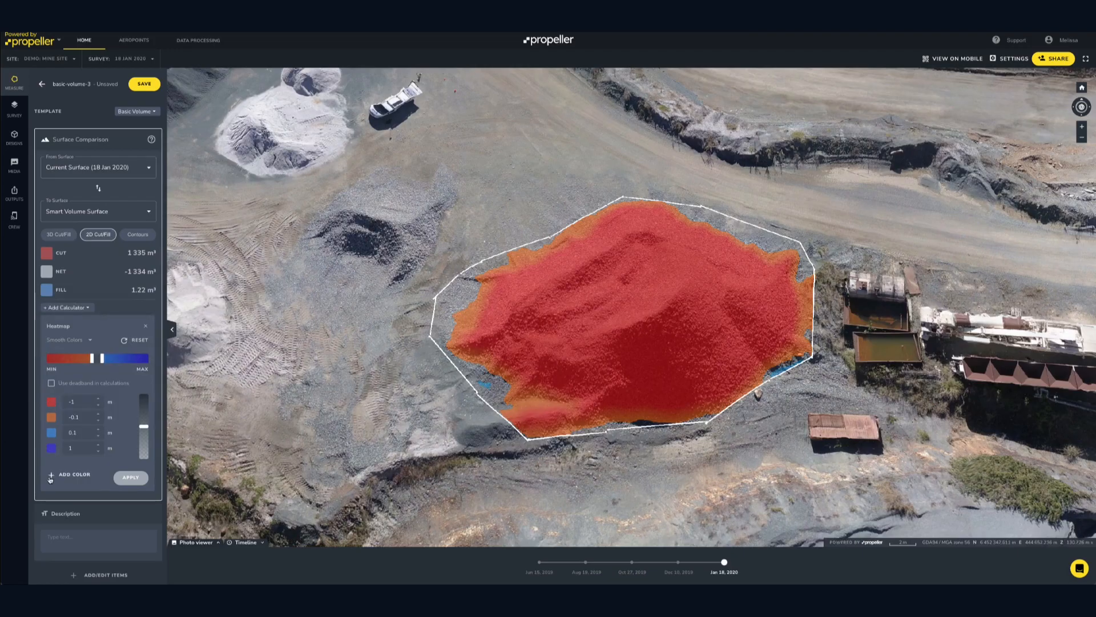
left_click(51, 476)
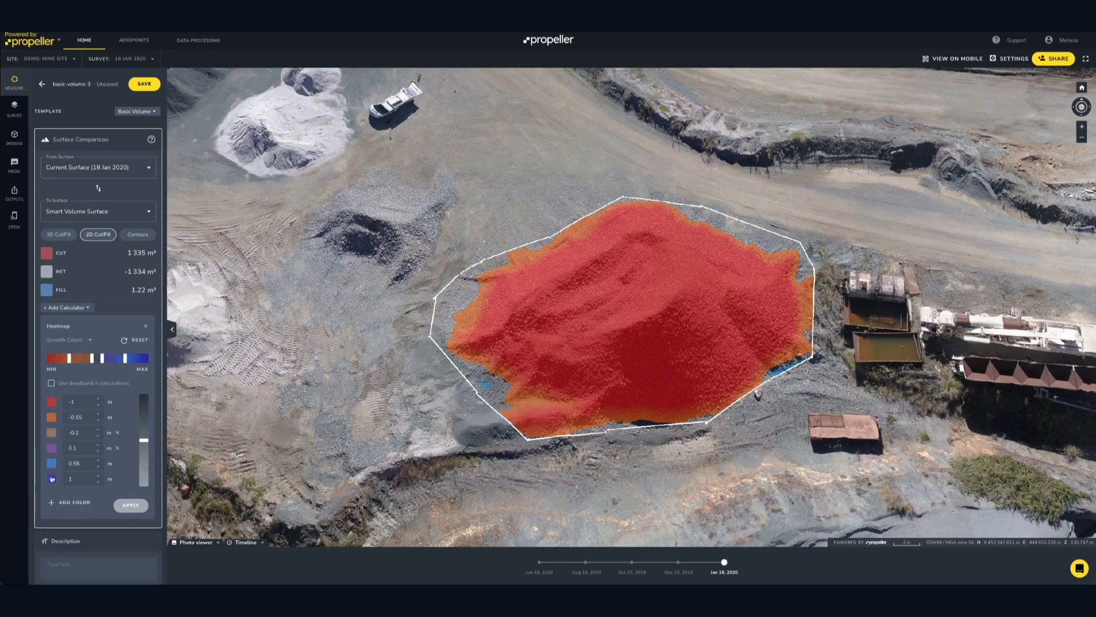
- Display the stockpile volume as 3D Cut/Fill and view it from the side
left_click(58, 234)
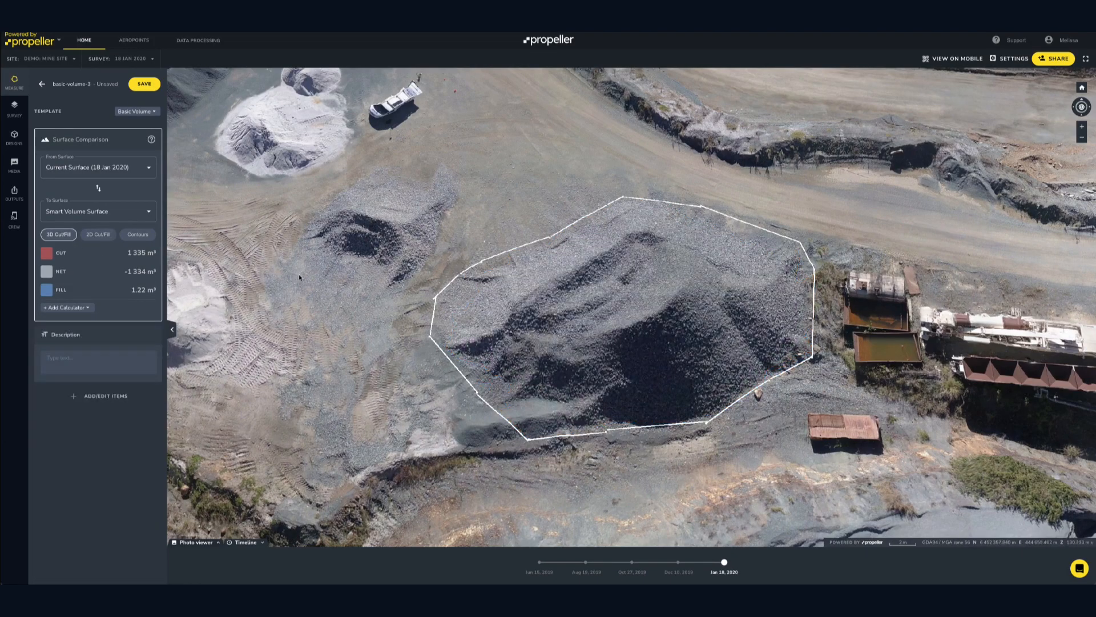
middle_click_drag(680, 394, 657, 349)
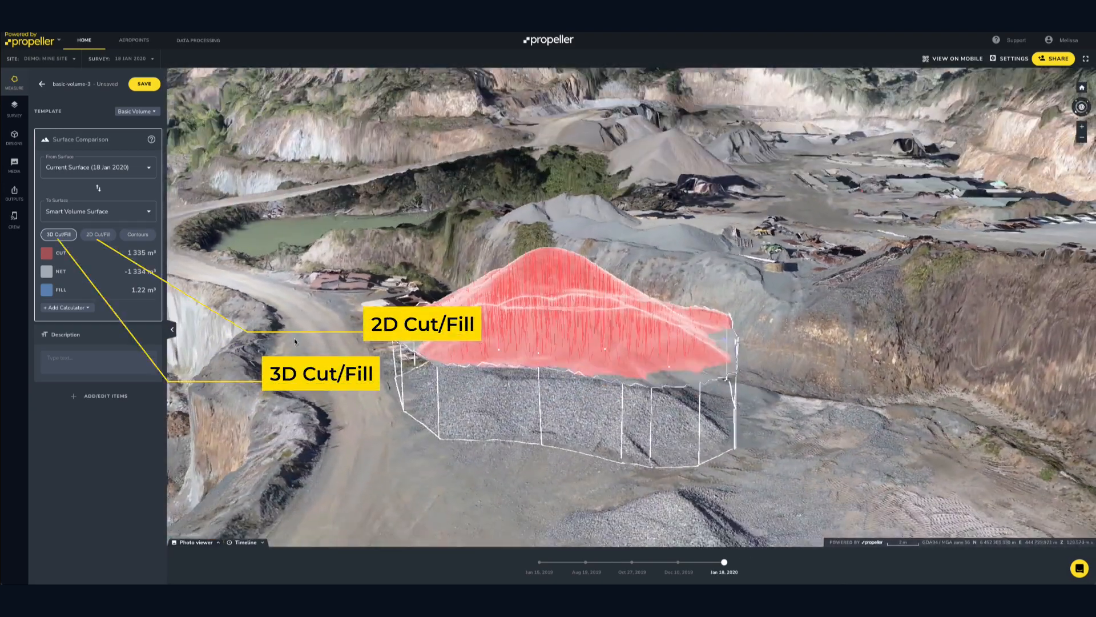
- Show the 2D Cut/Fill heatmap and apply inner thresholds of -0.3 m and 0.3 m
left_click(101, 233)
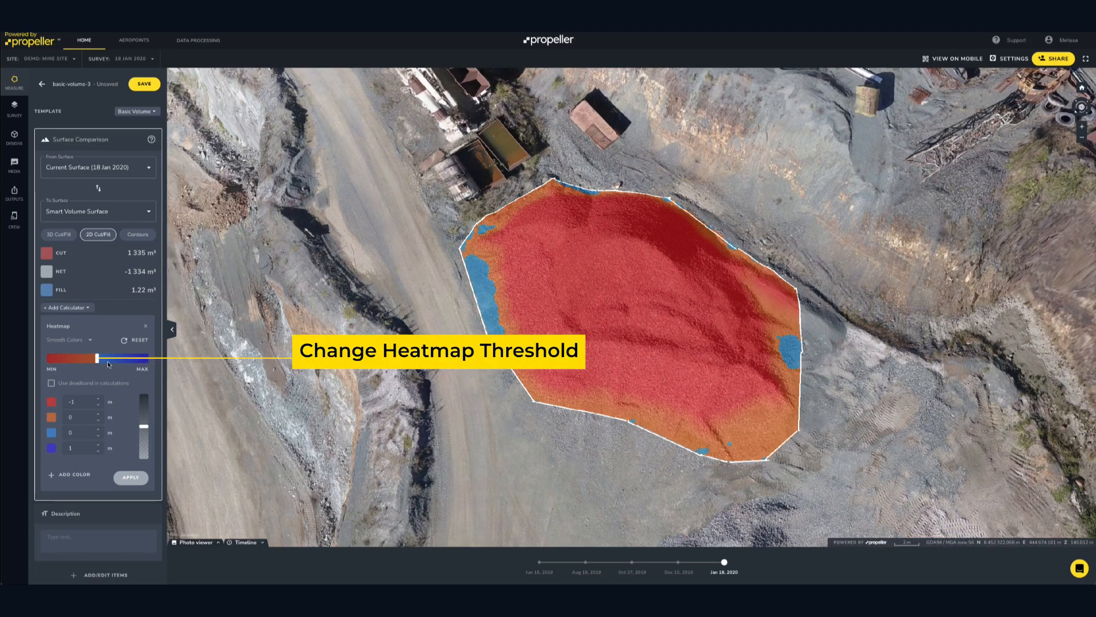
left_click_drag(99, 359, 106, 361)
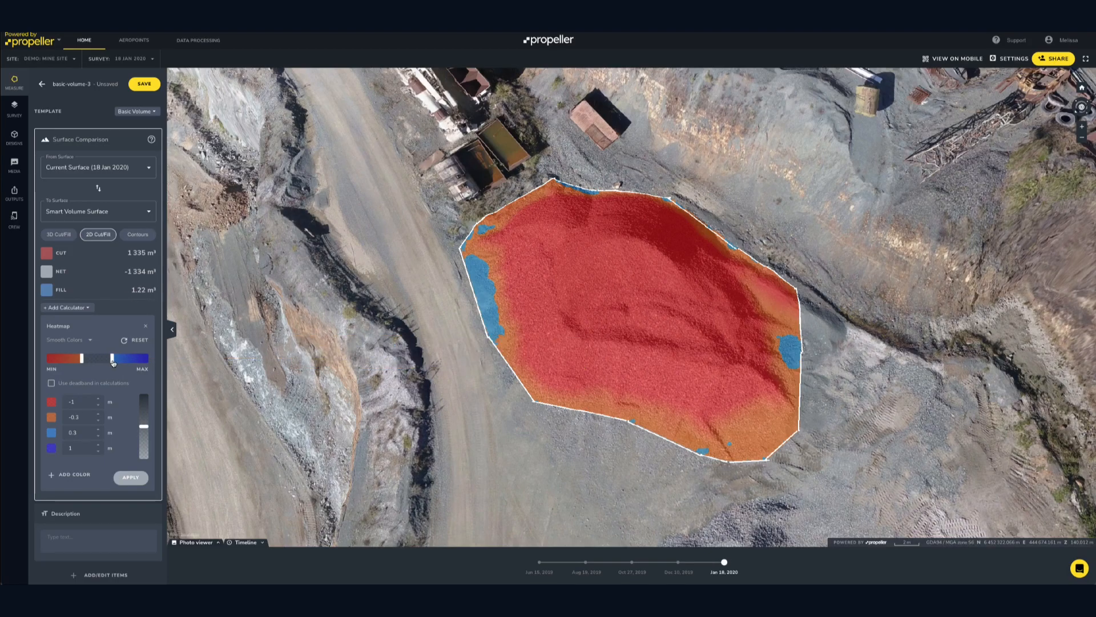
left_click(130, 478)
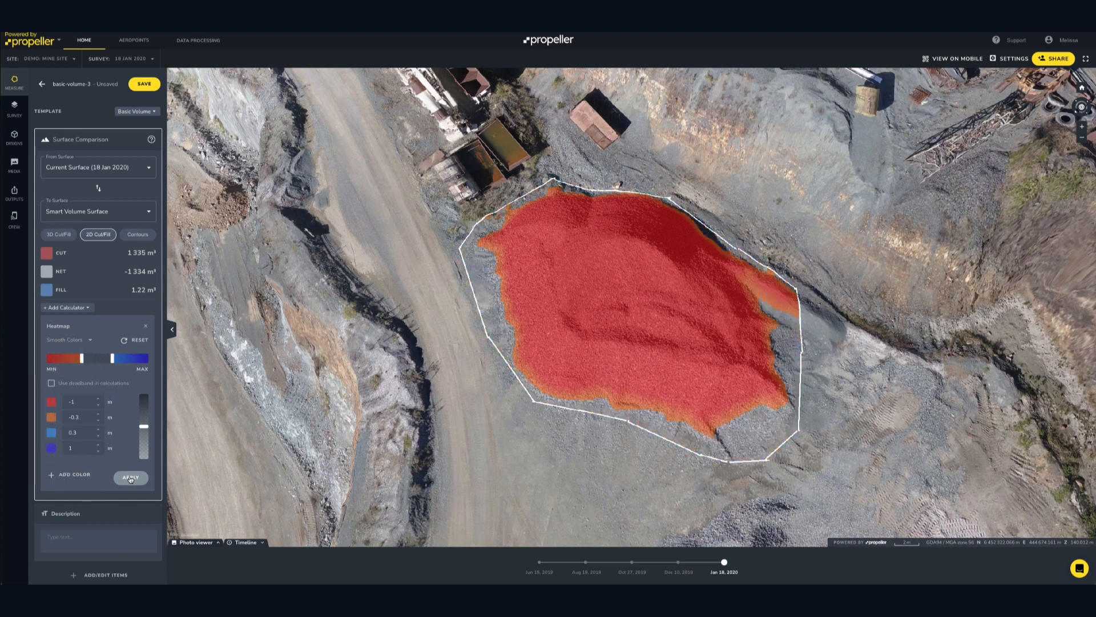
- Add two more pairs of colour stops to the heatmap and apply the eight-colour scale
left_click(67, 475)
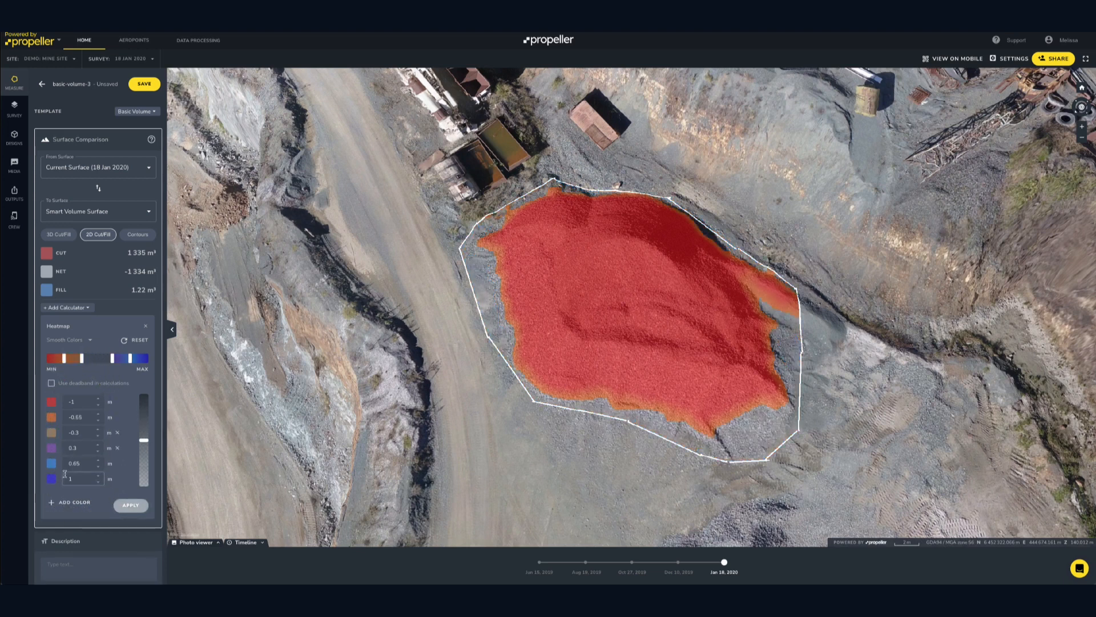
left_click(71, 502)
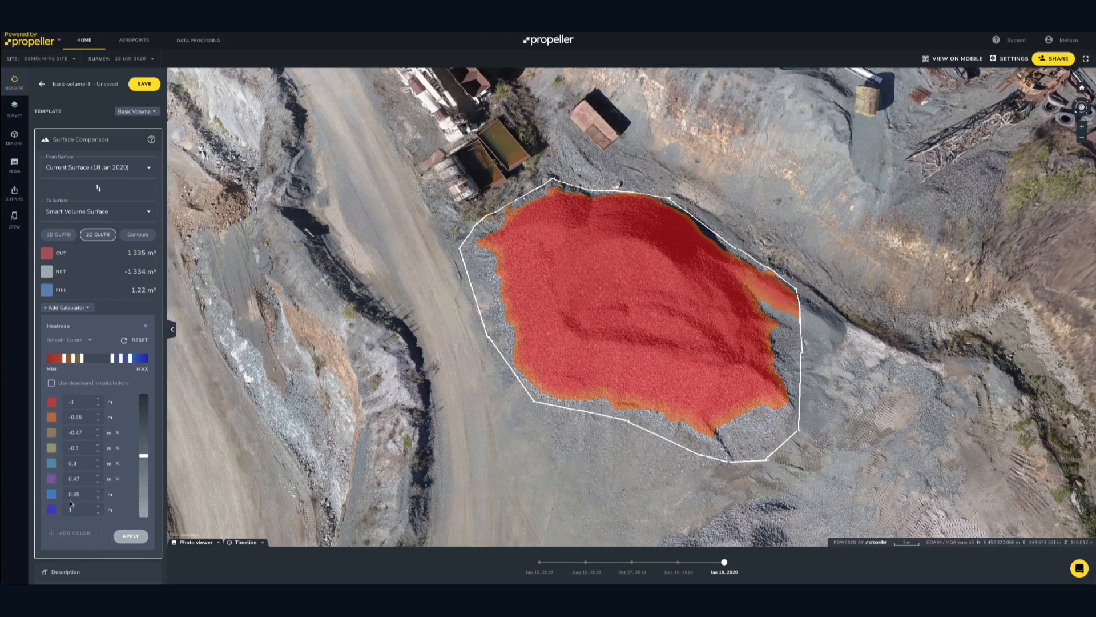
left_click(130, 536)
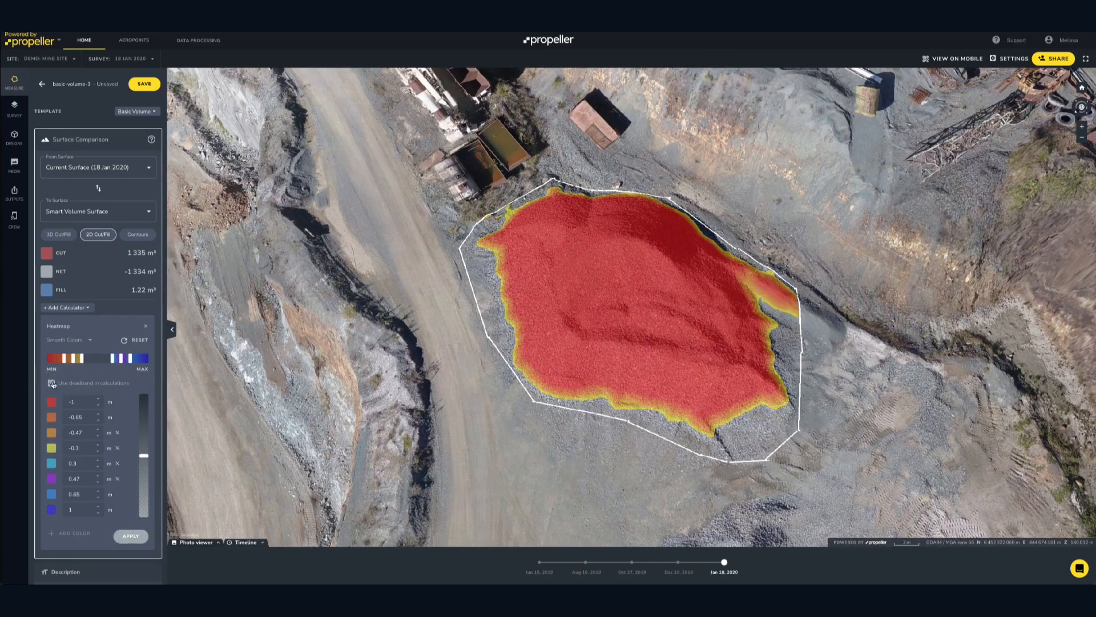
- Apply the heatmap deadband to the volume calculations, turn it off to compare, and apply it again
left_click(132, 537)
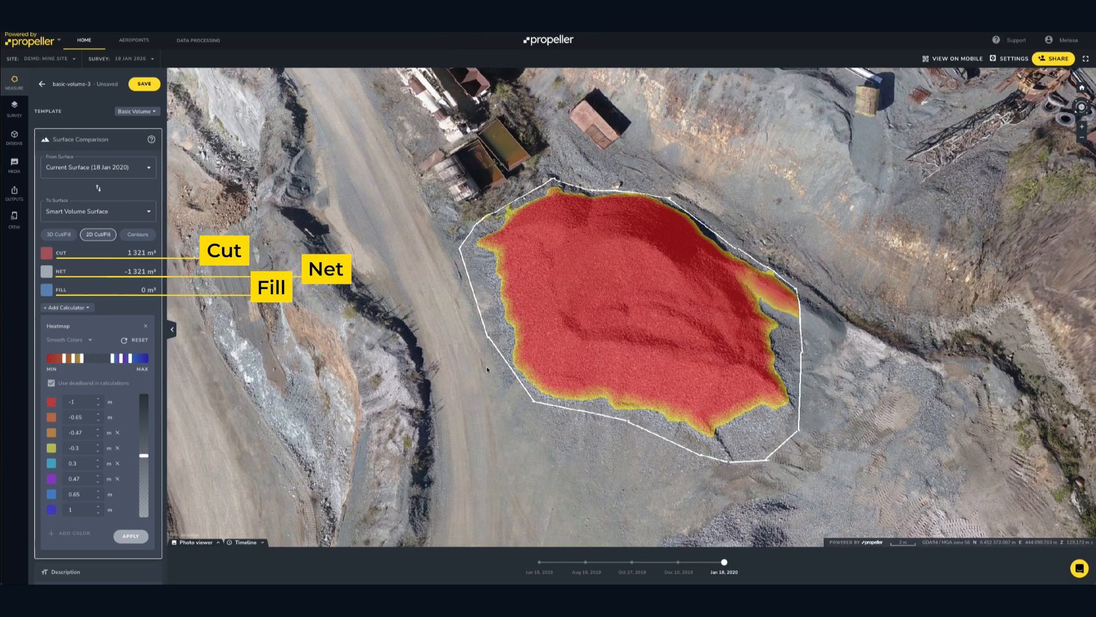
left_click(51, 382)
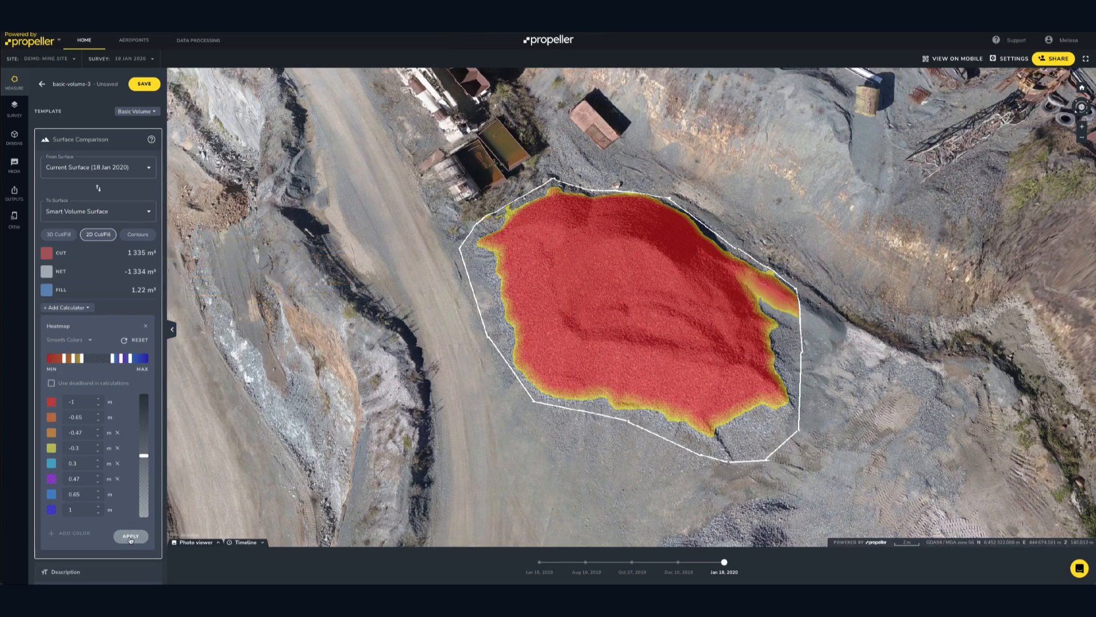
left_click(52, 383)
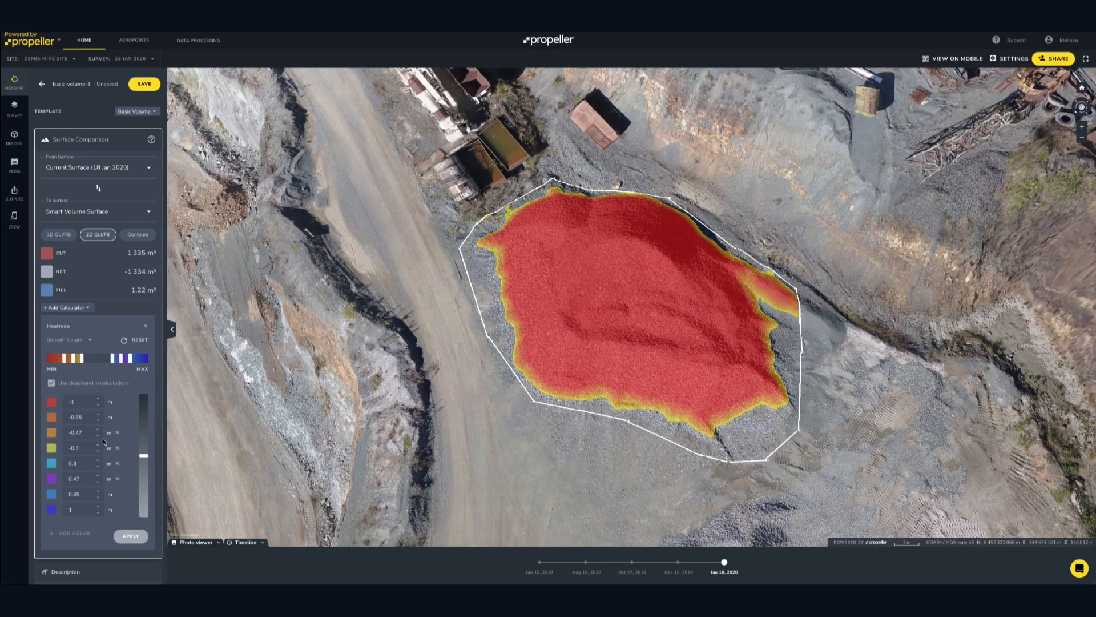
left_click(136, 535)
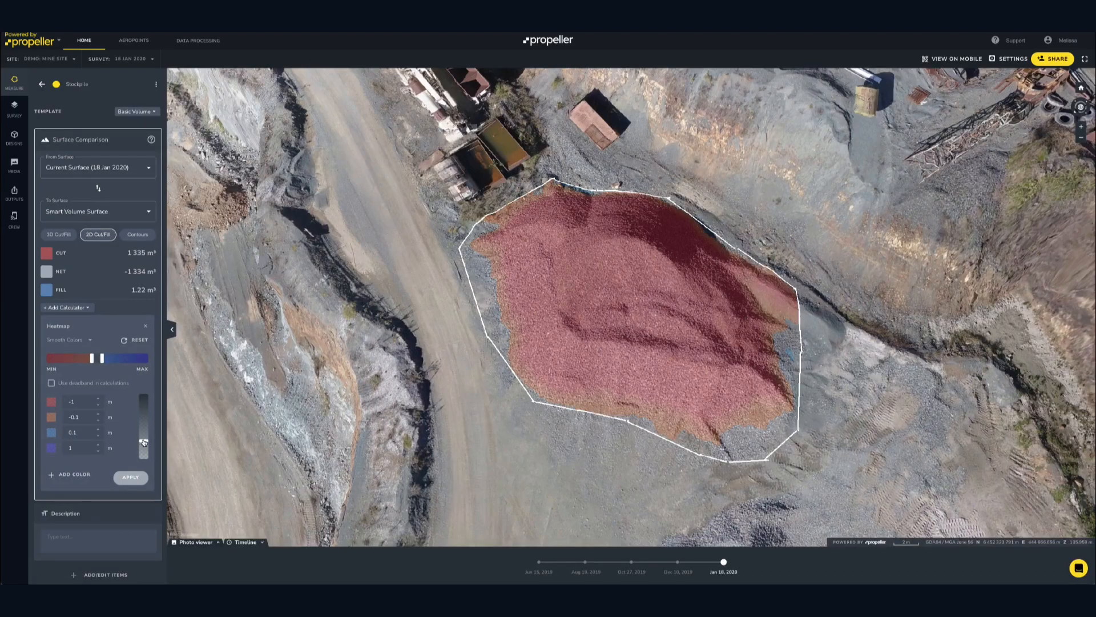
- Apply a higher opacity to the stockpile's heatmap and overlay contours on it
left_click_drag(144, 435, 144, 424)
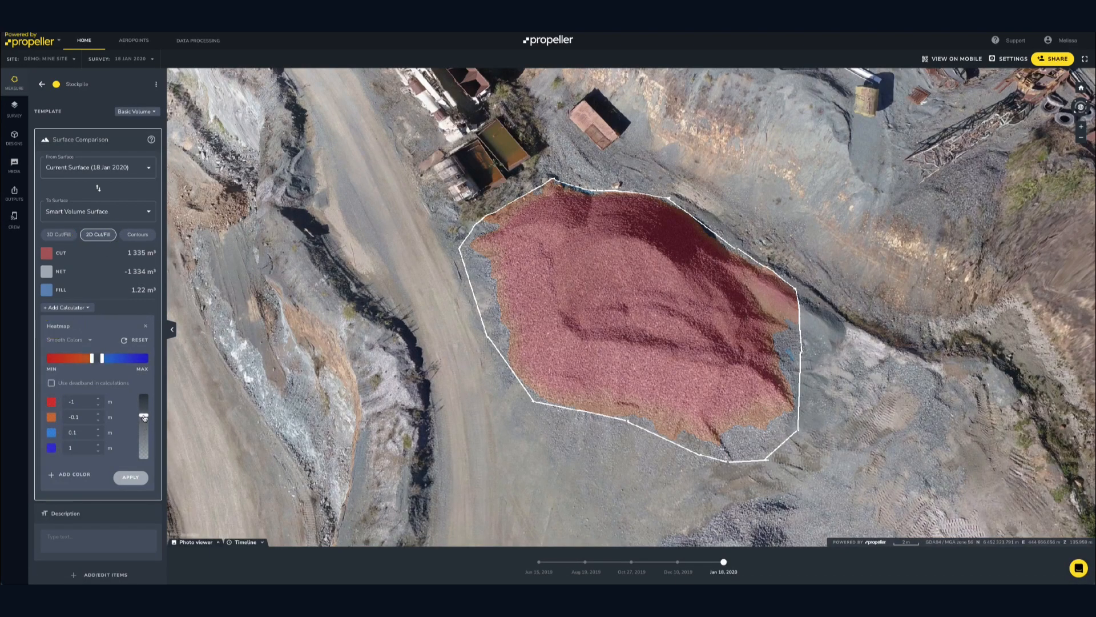
left_click(132, 476)
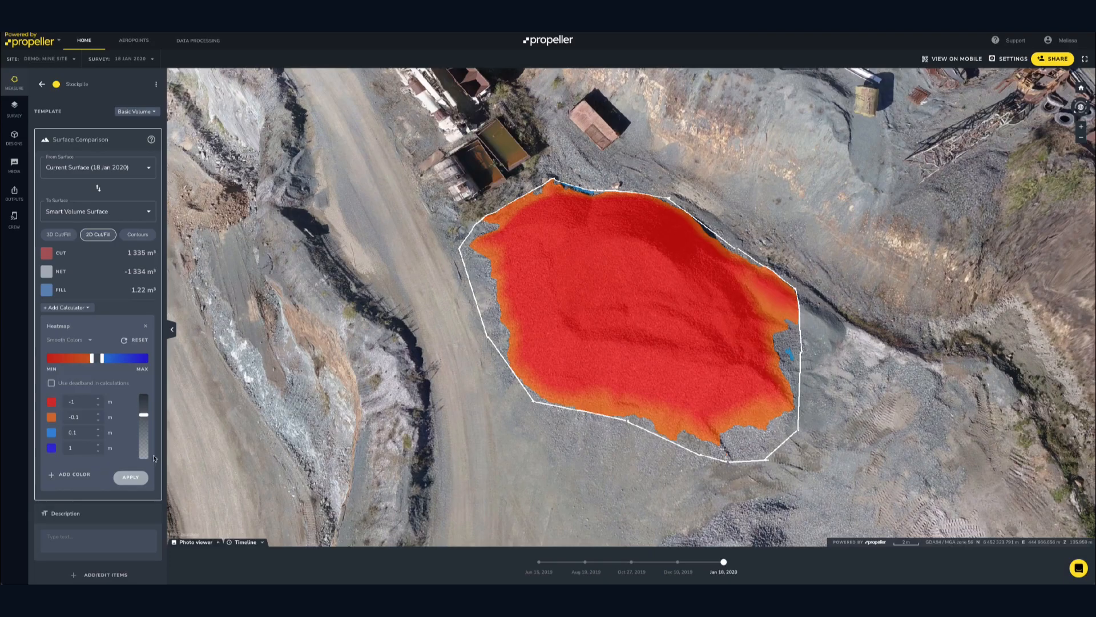
left_click(137, 235)
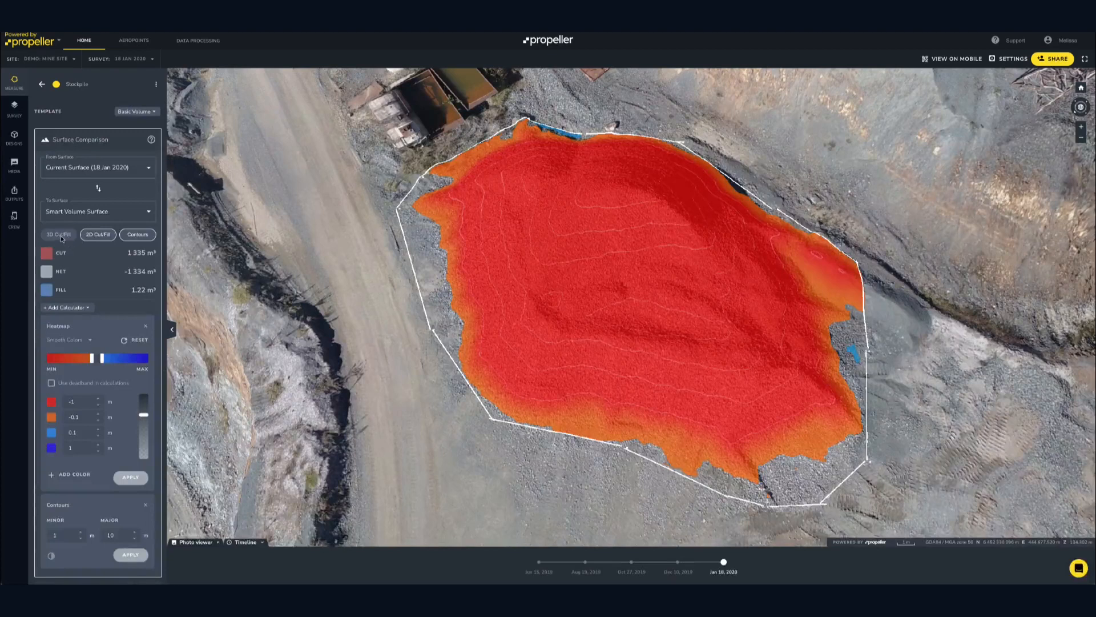
- Switch the stockpile from the heatmap to 3D Cut/Fill and examine its shape from a low side angle
left_click(59, 235)
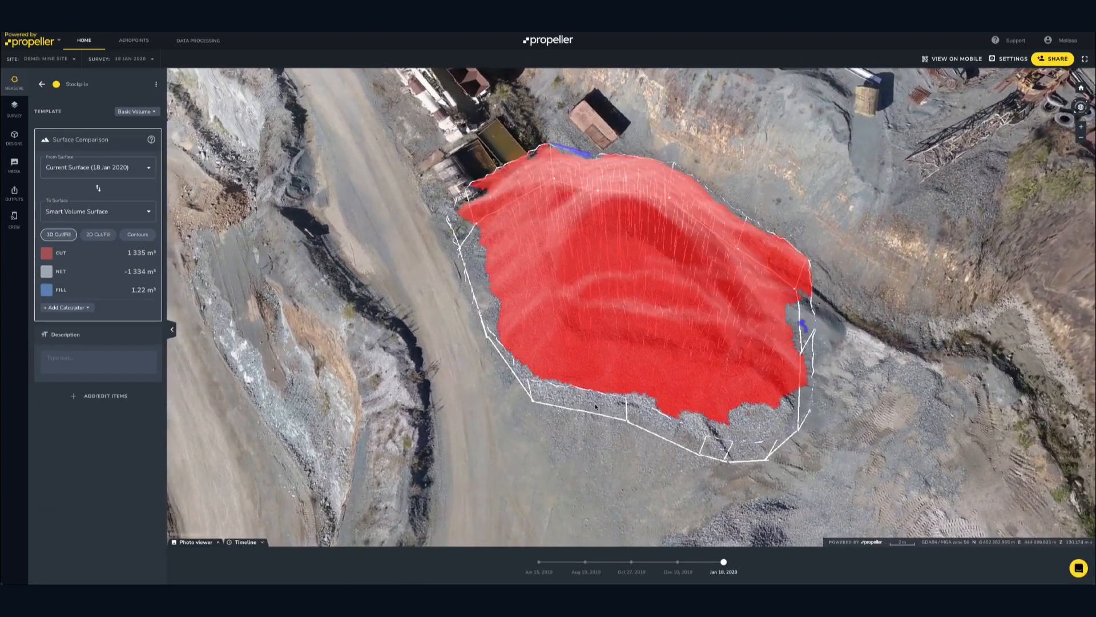
right_click_drag(598, 413, 326, 366)
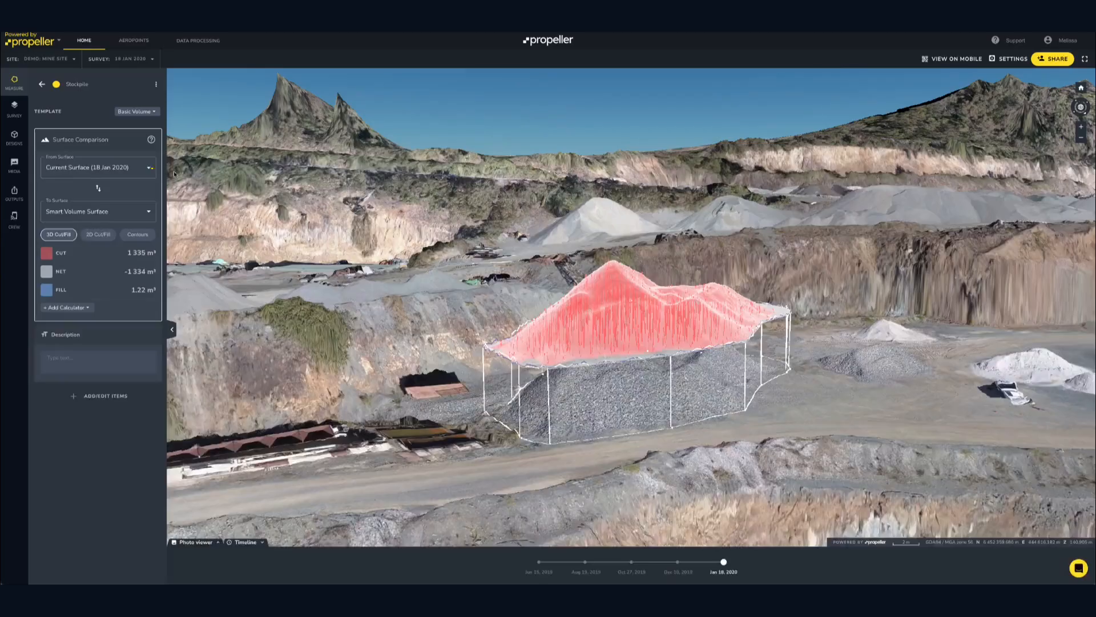
- Review the surface types available for both the From Surface and the To Surface
left_click(148, 168)
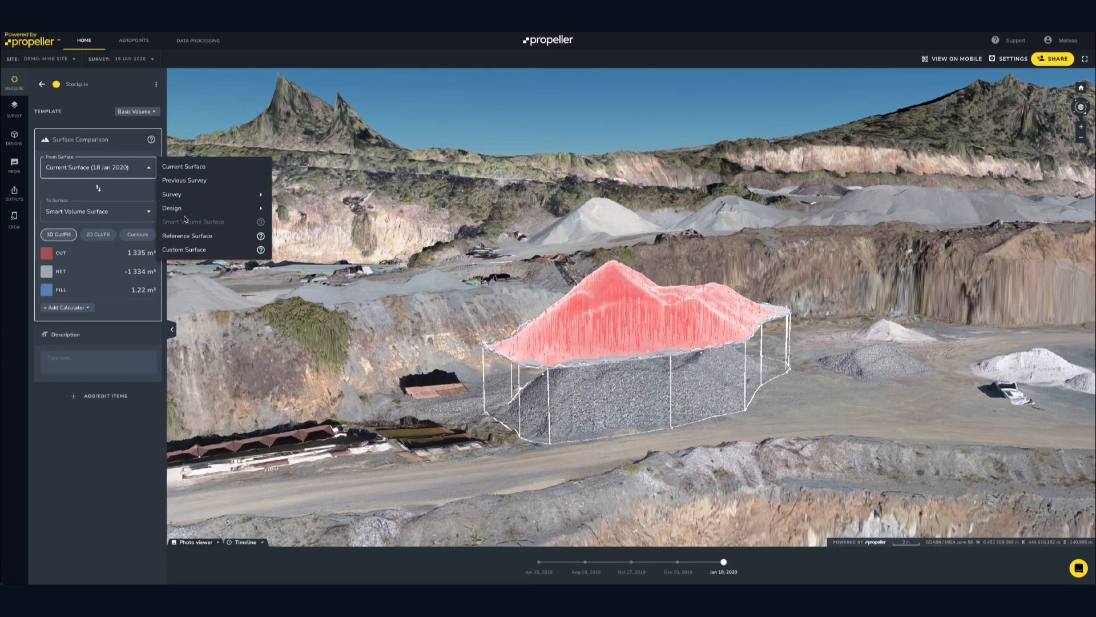
left_click(112, 216)
left_click(109, 214)
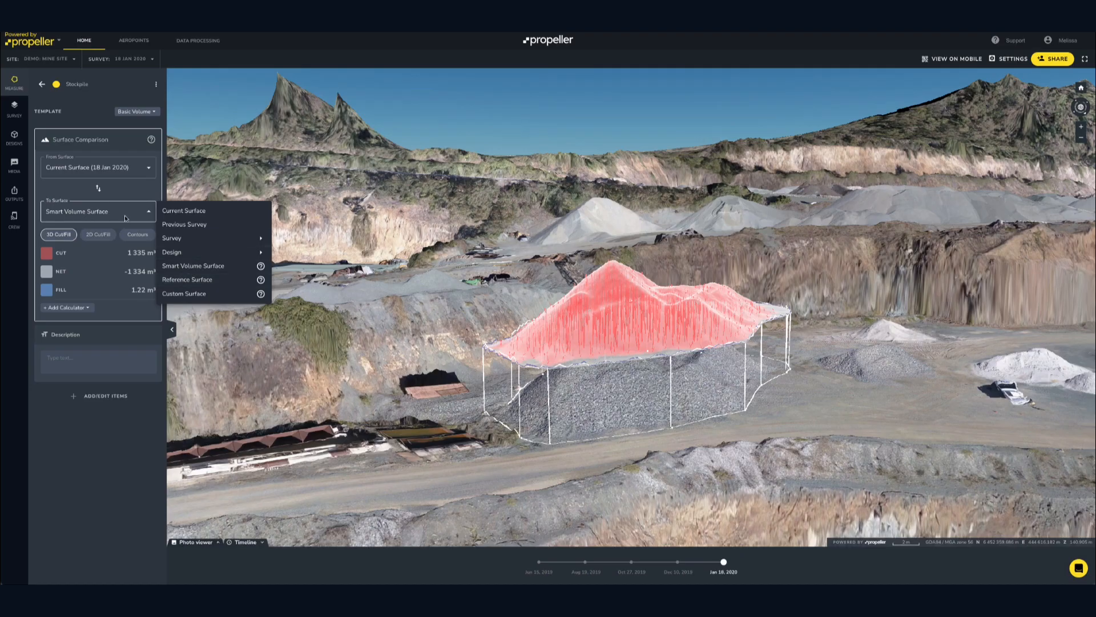
- Change the stockpile measurement's template to Compare to Previous Survey
left_click(147, 111)
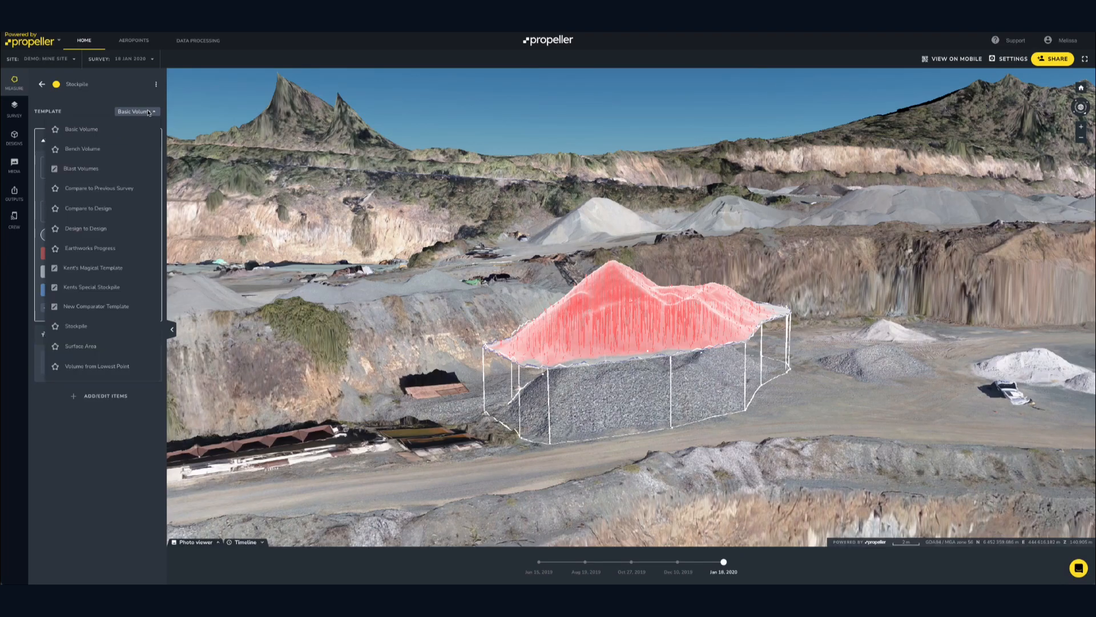
left_click(125, 188)
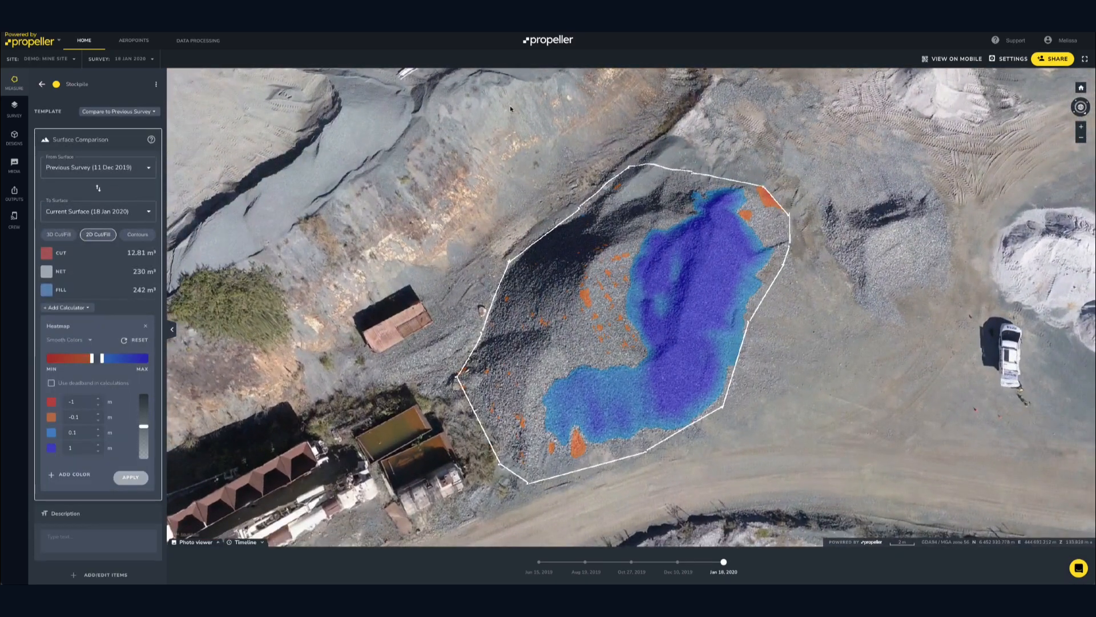
mouse_move(667, 274)
mouse_move(639, 329)
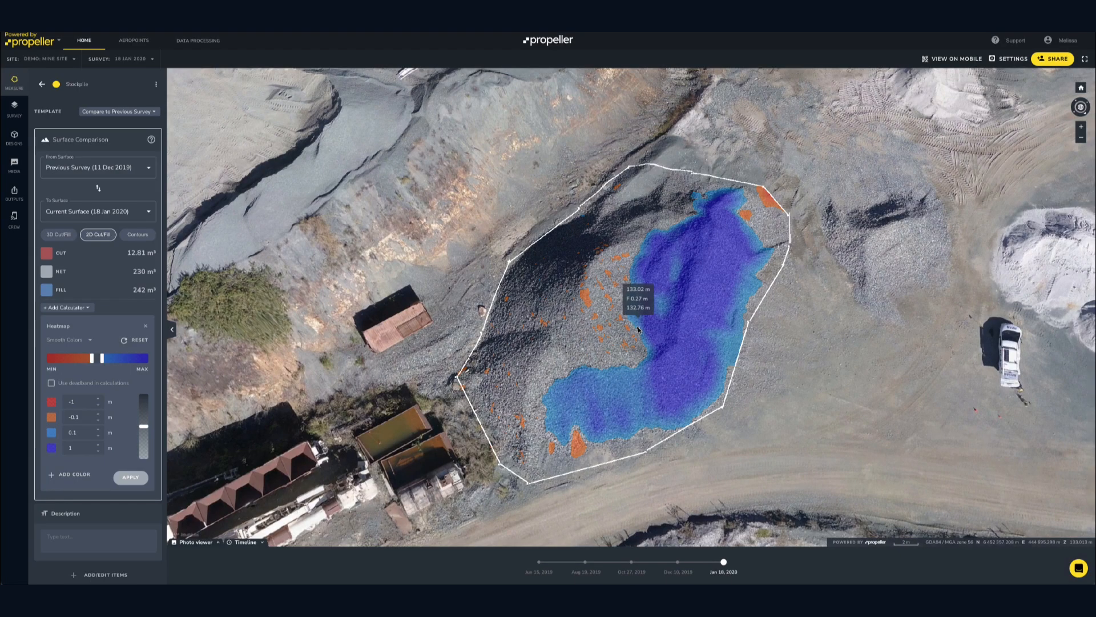